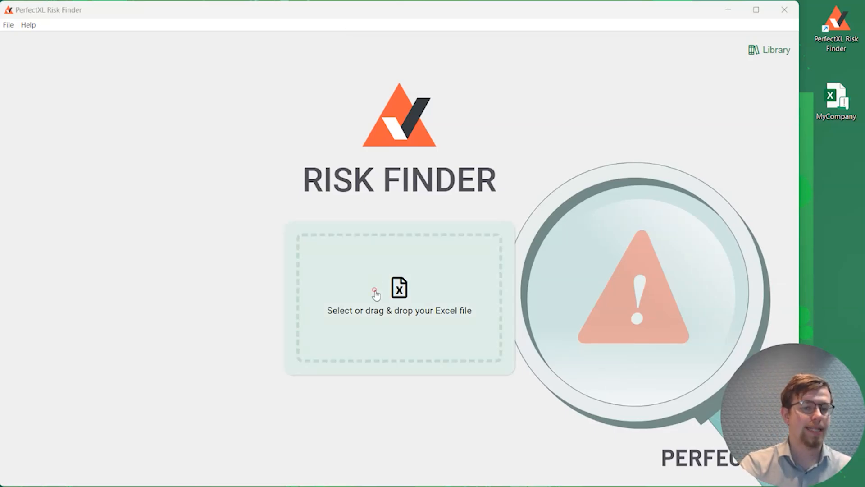
Load the MyCompany workbook from the desktop for risk analysis
click(375, 292)
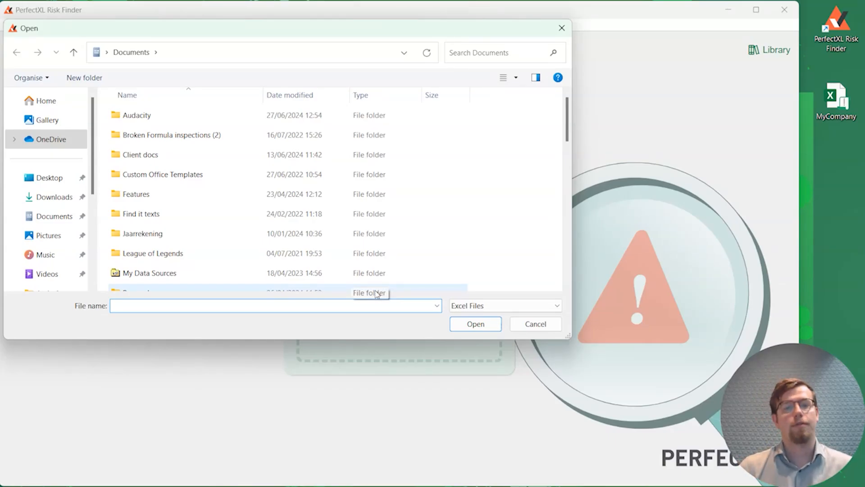
click(562, 27)
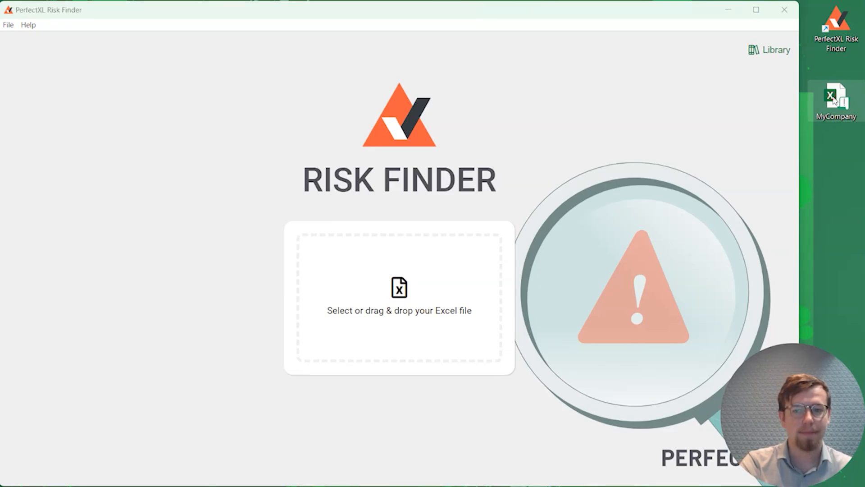
drag(835, 101, 684, 180)
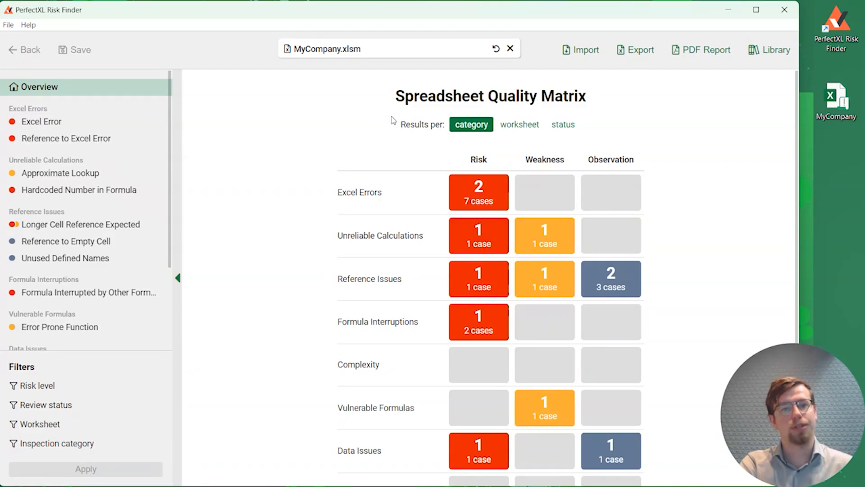
Review the Spreadsheet Quality Matrix by category, by worksheet and by status
scroll(384, 248, down, 1)
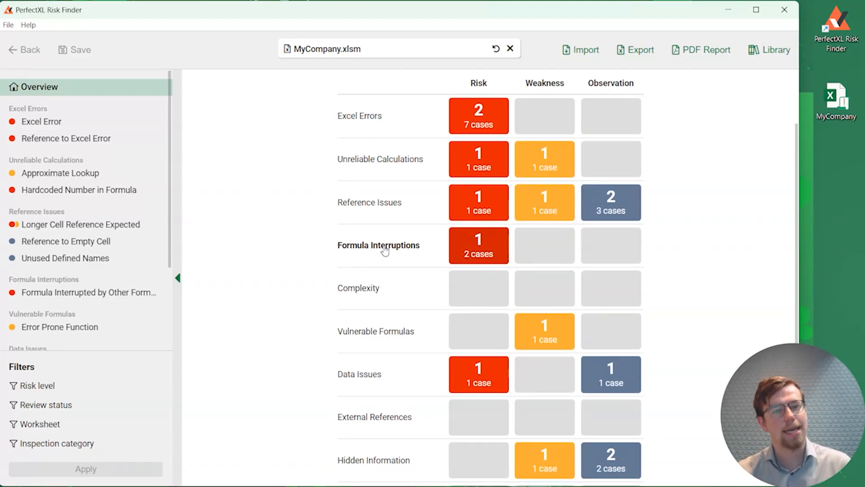
scroll(384, 249, up, 1)
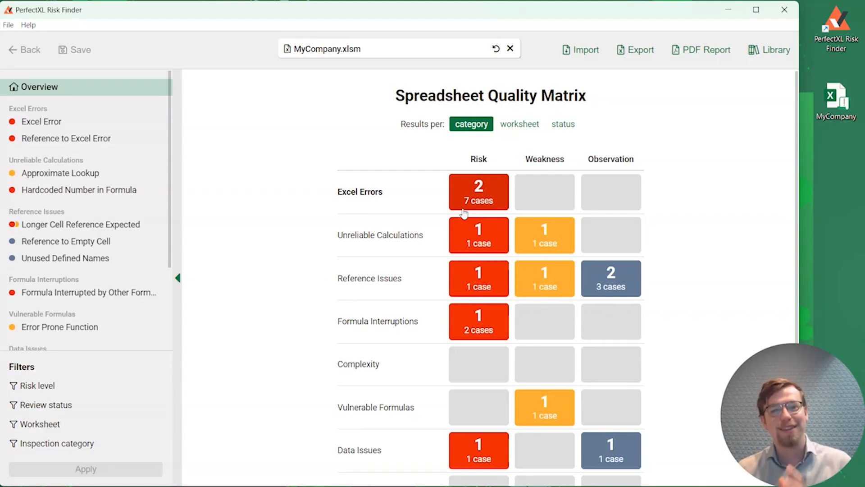
click(524, 128)
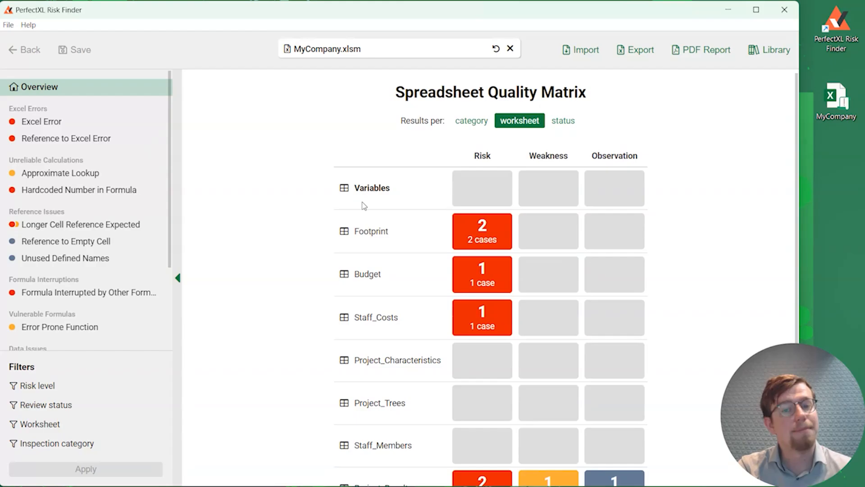
scroll(363, 204, down, 4)
scroll(363, 204, up, 4)
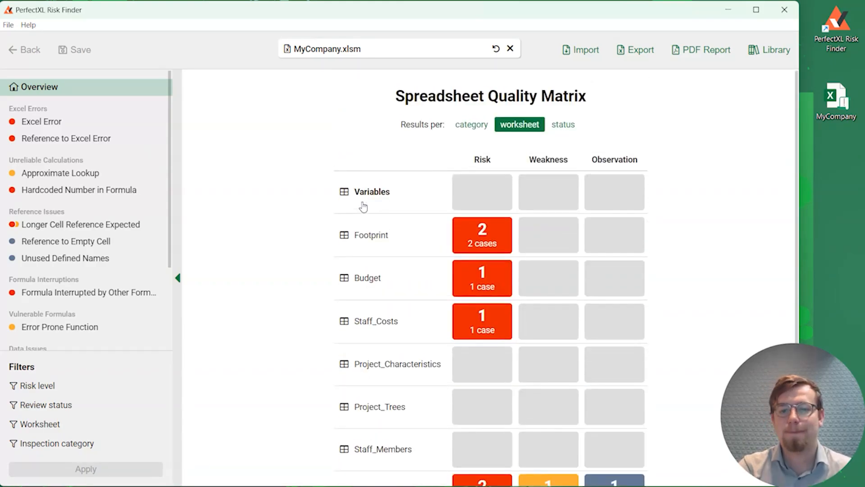
click(564, 126)
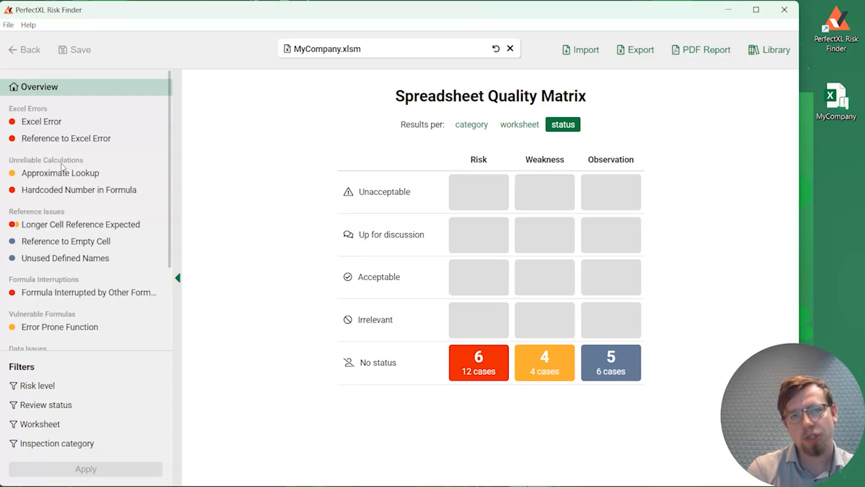
Open the Longer Cell Reference Expected inspection and filter the results to risk level Risk
click(48, 227)
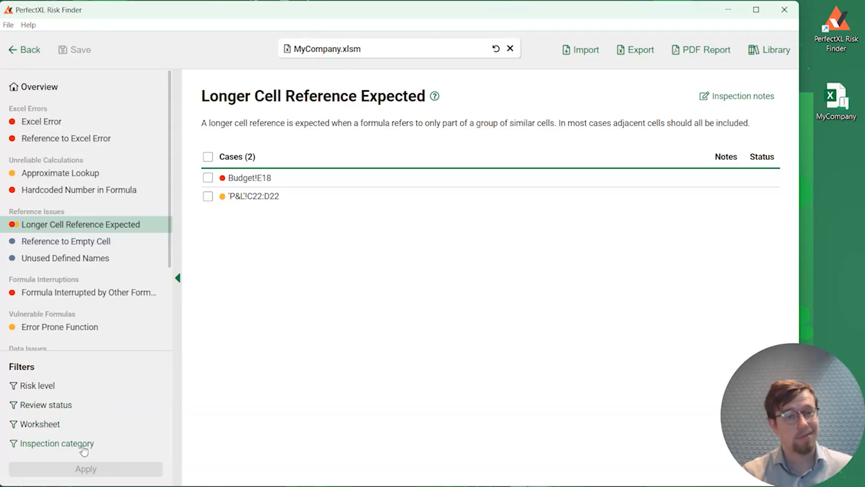
click(42, 390)
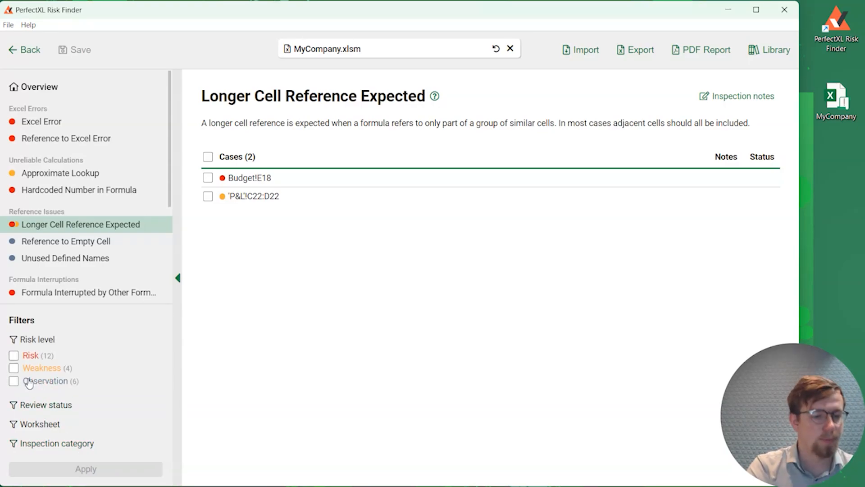
click(15, 356)
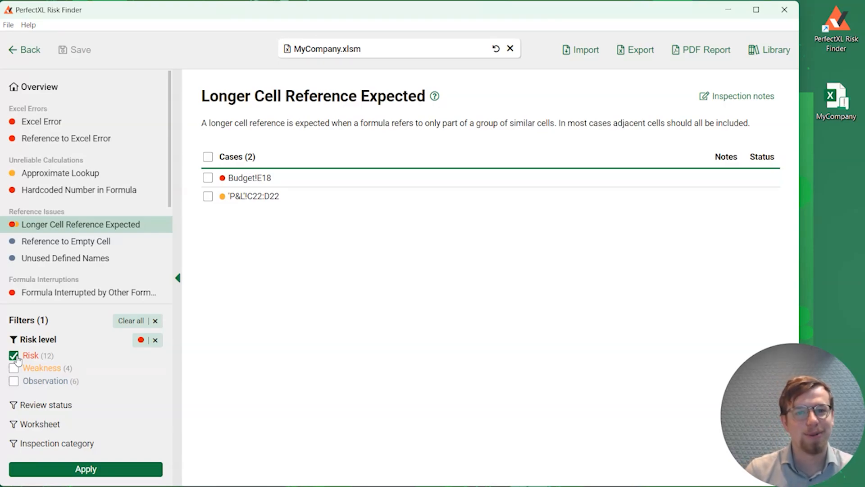
click(71, 466)
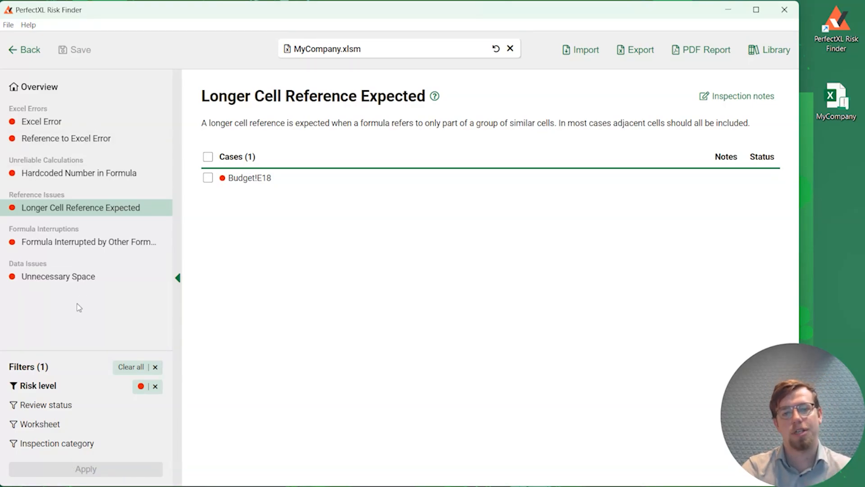
Open the Budget!E18 case and examine that cell's SUM formula in the source Excel workbook, returning to the case in Risk Finder
click(263, 180)
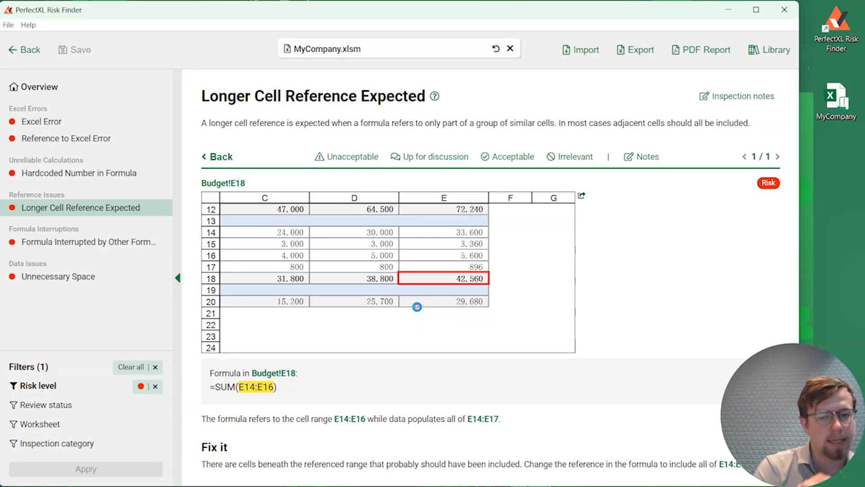
click(417, 304)
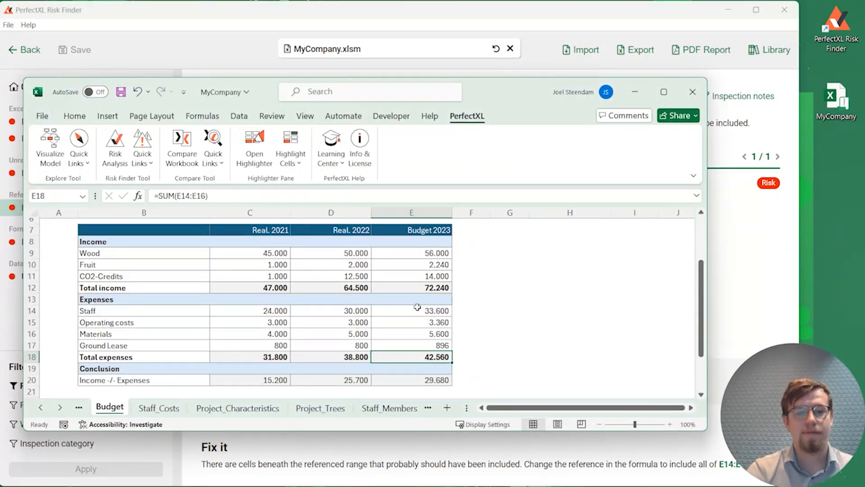
click(219, 194)
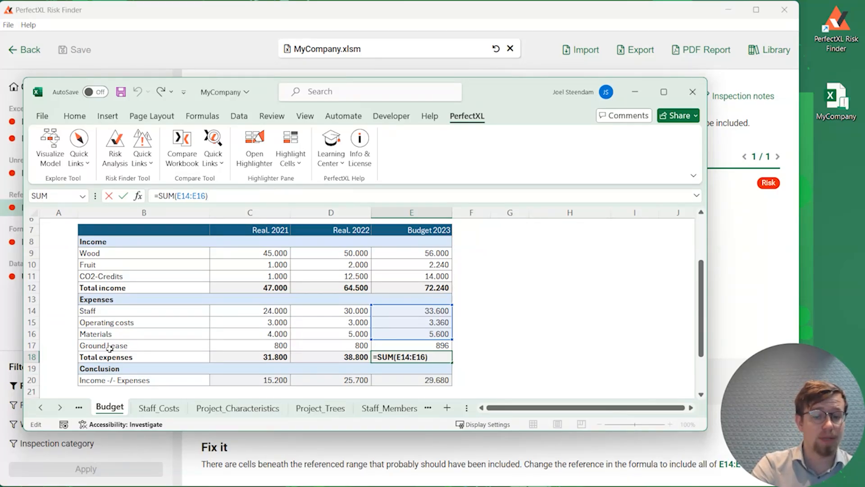
key(ctrl+Return)
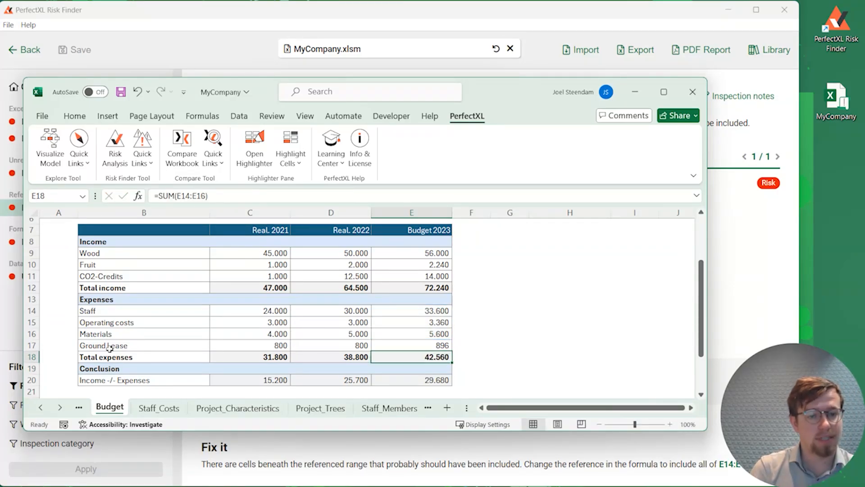
click(723, 282)
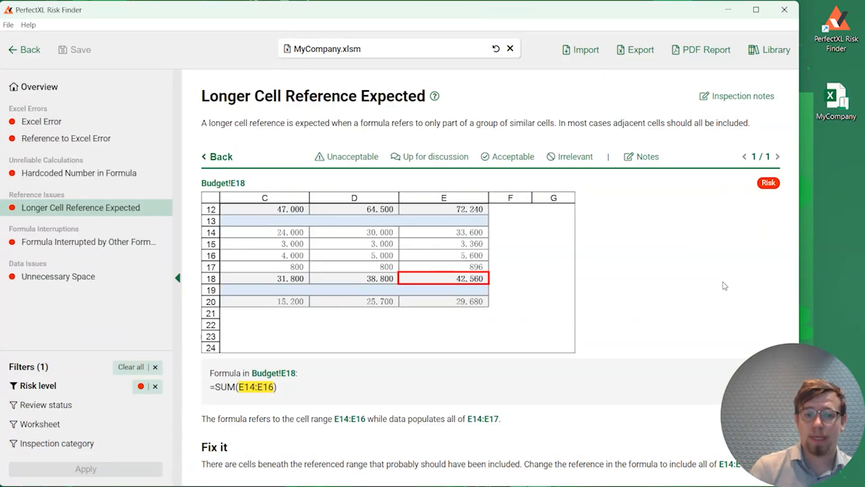
Mark the Budget!E18 case as Unacceptable with the note "Take a look" and save the review
click(358, 157)
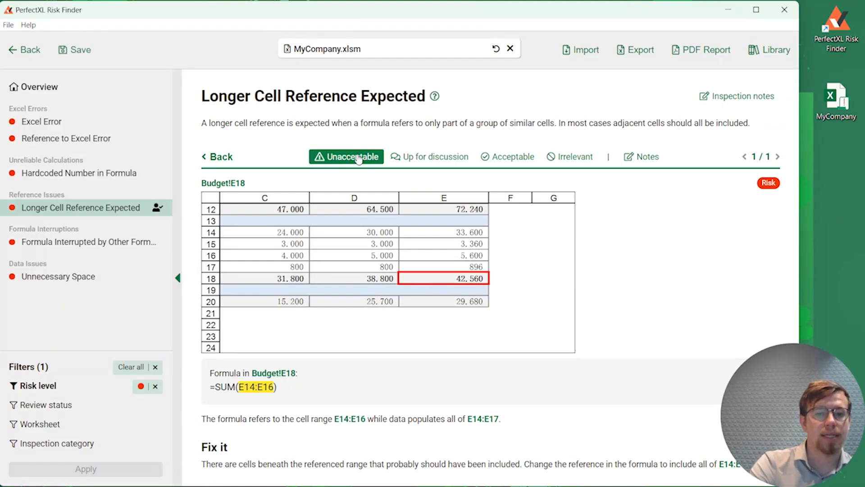
click(652, 162)
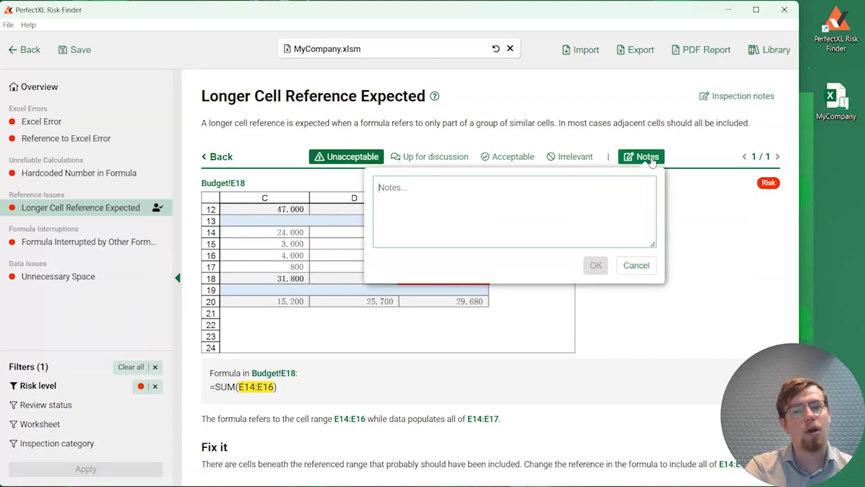
text(Take a look)
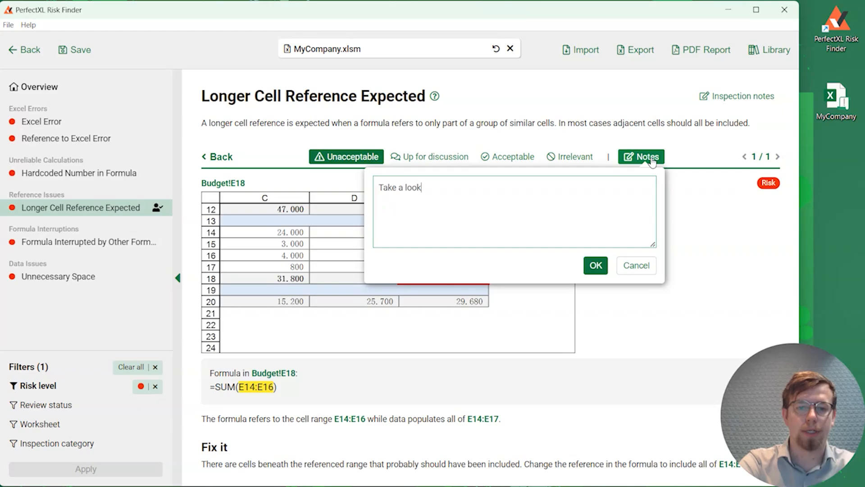
click(601, 269)
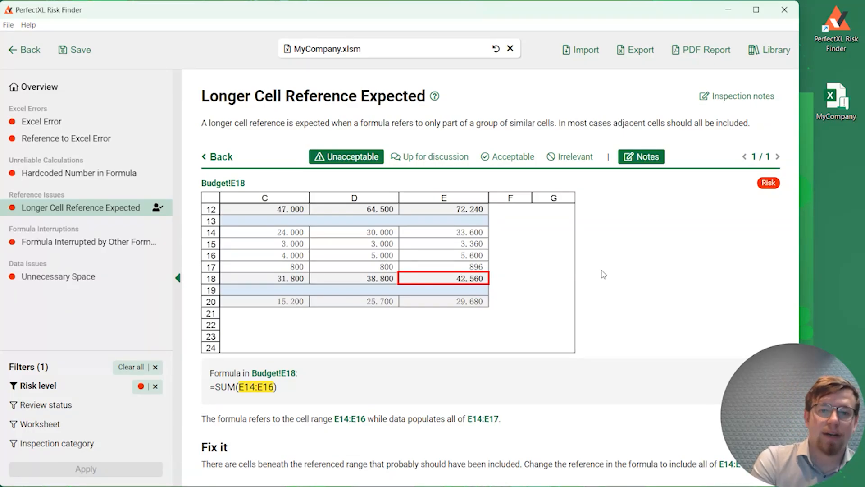
click(25, 58)
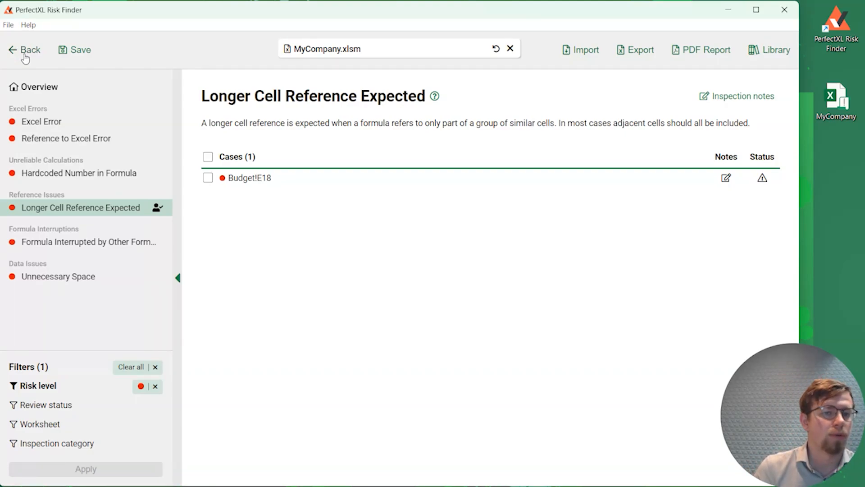
click(80, 52)
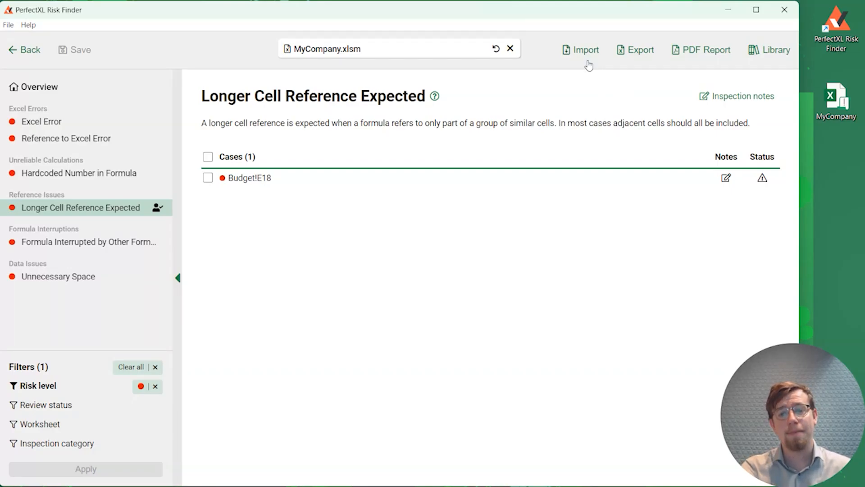
Export the analysis to Excel as "MyCompany - Risk Finder Export" in Documents, replacing the existing file
click(641, 50)
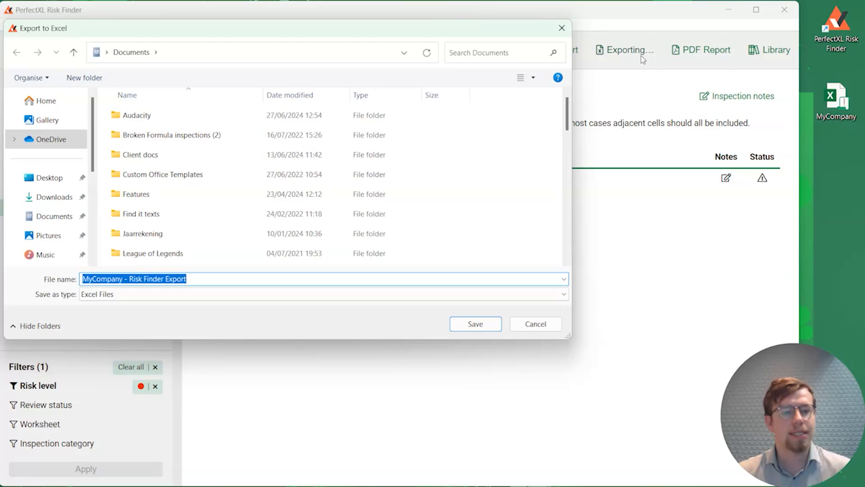
click(488, 328)
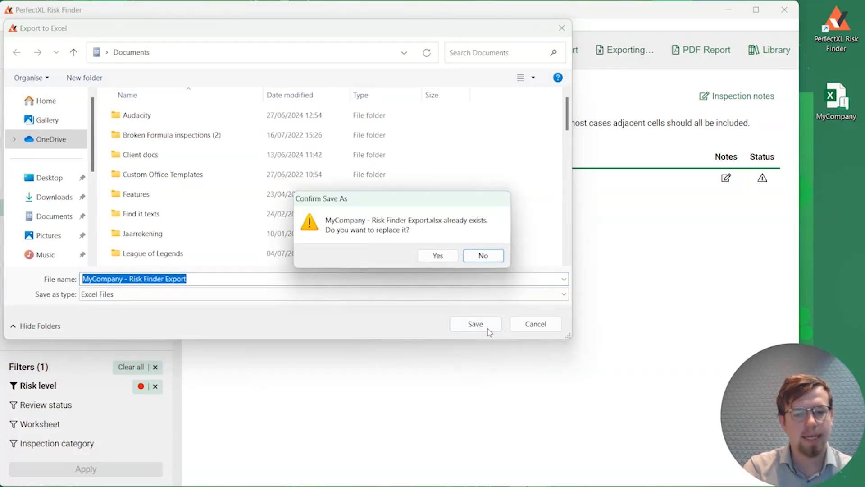
click(445, 255)
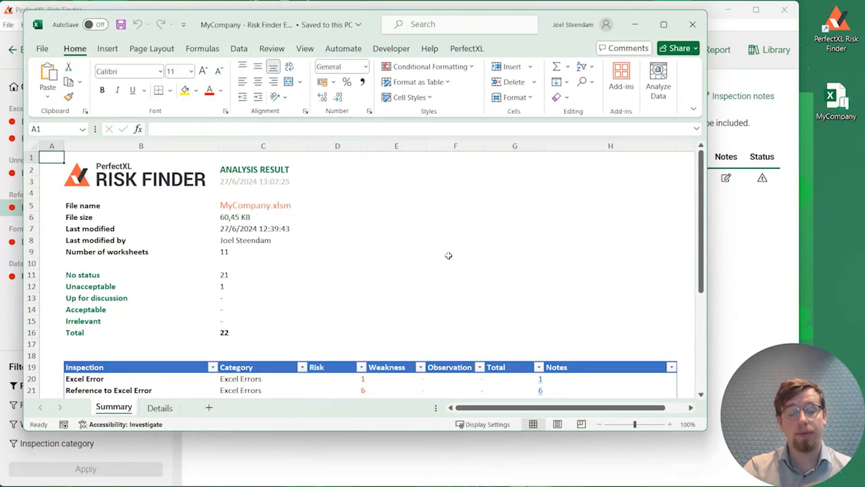
Examine the exported Summary sheet down to the totals of the inspection table
scroll(449, 255, down, 1)
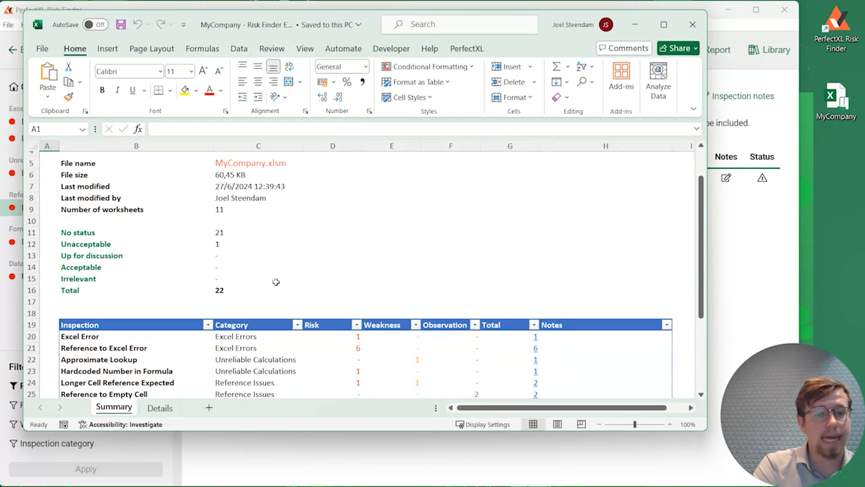
scroll(276, 282, down, 3)
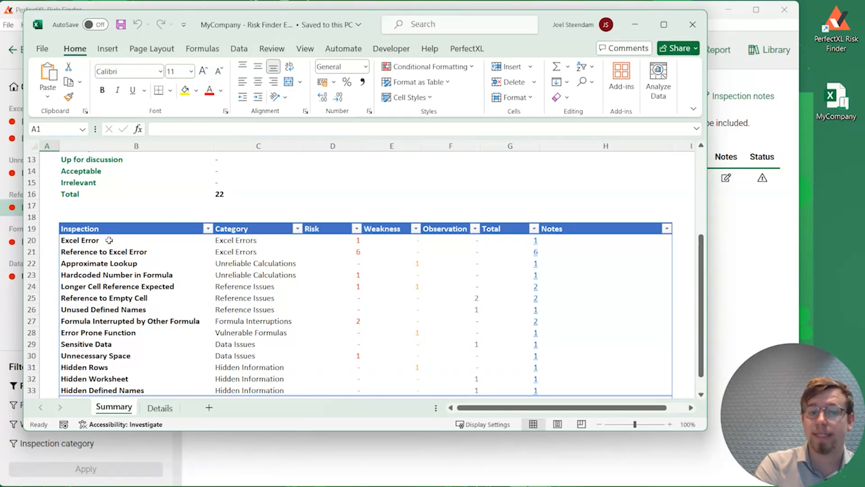
scroll(141, 380, down, 2)
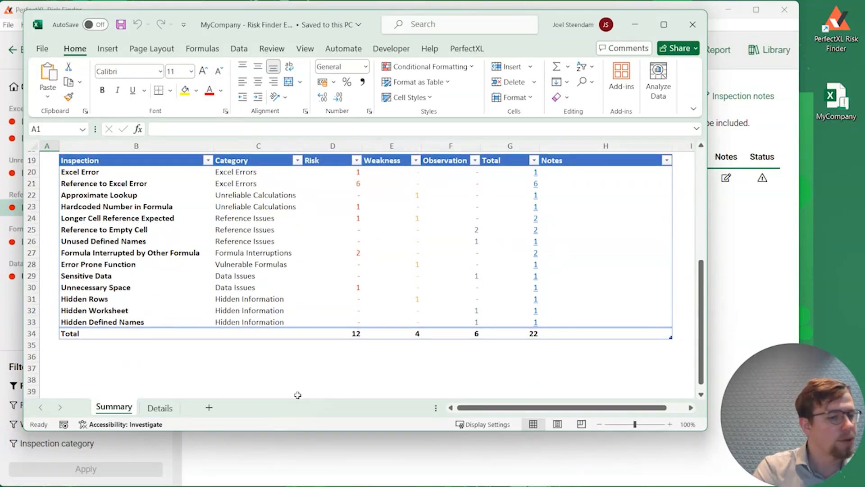
On the Details sheet, read across the Longer Cell Reference Expected row for Budget E18 up to its status
click(159, 408)
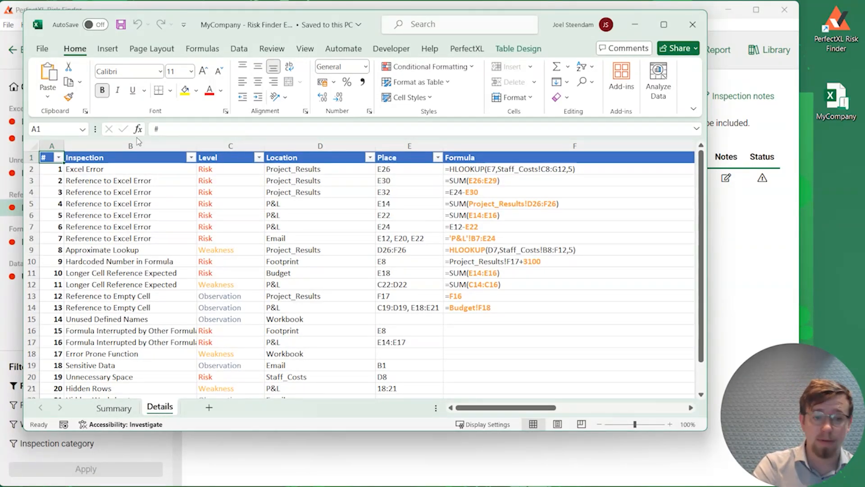
click(165, 274)
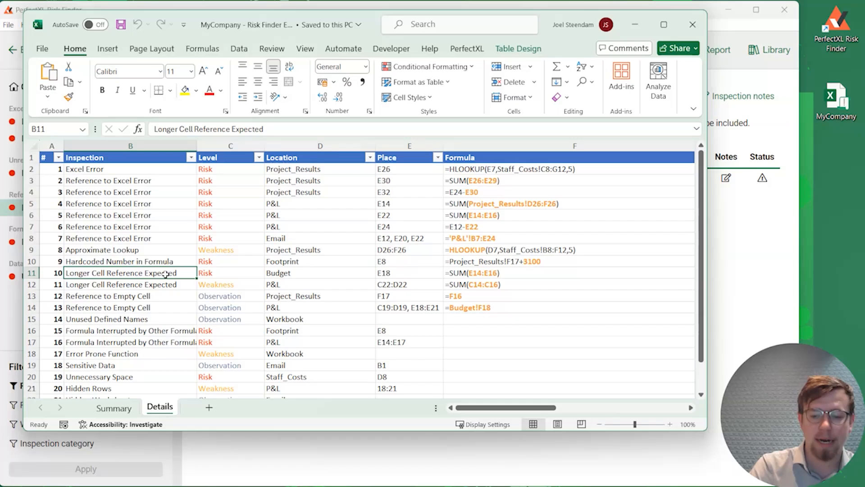
key(Right)
key(Right)
key(Right)
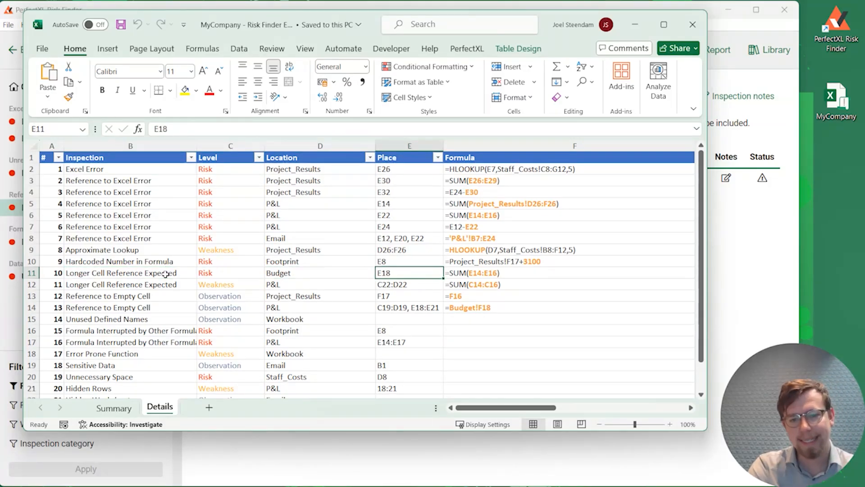
key(Right)
key(Right)
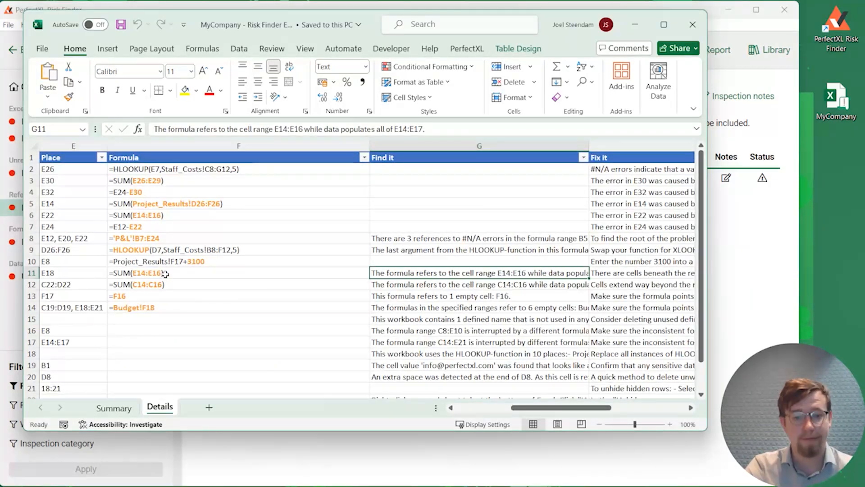
key(Right)
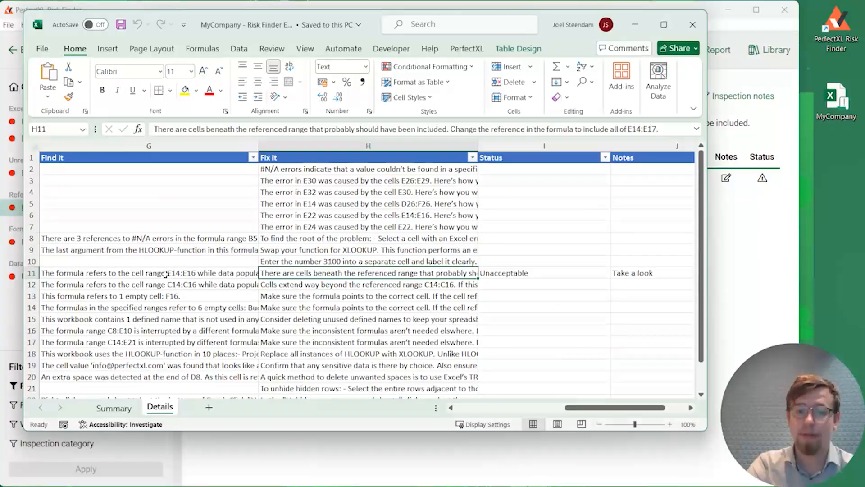
key(Right)
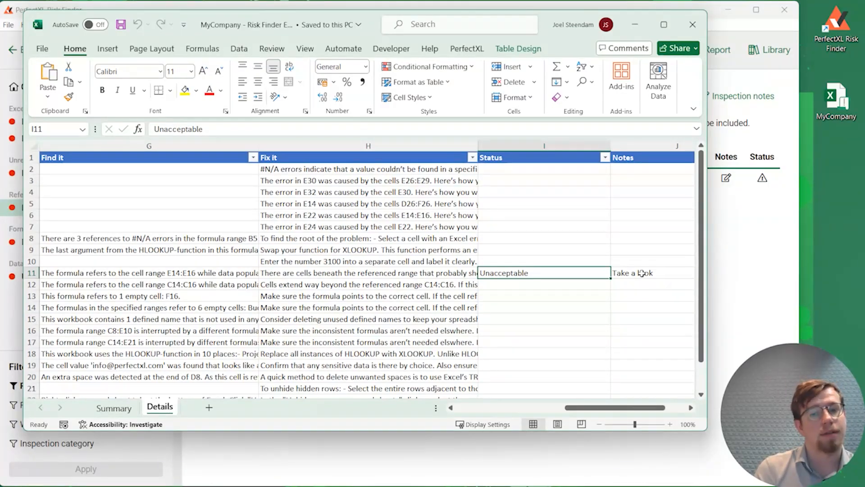
Close the exported workbook and save an Inspection Report per Category PDF as "MyCompany - Audit per Category - 2024-06-27" in Documents
click(693, 25)
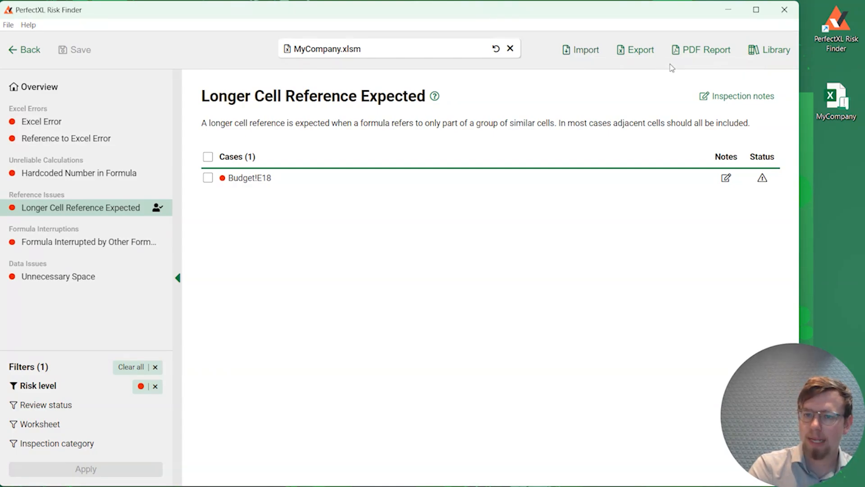
click(705, 57)
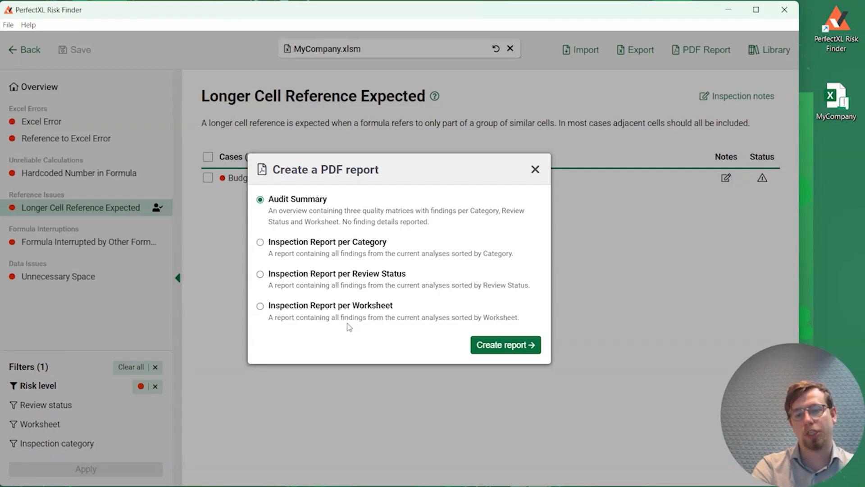
click(325, 243)
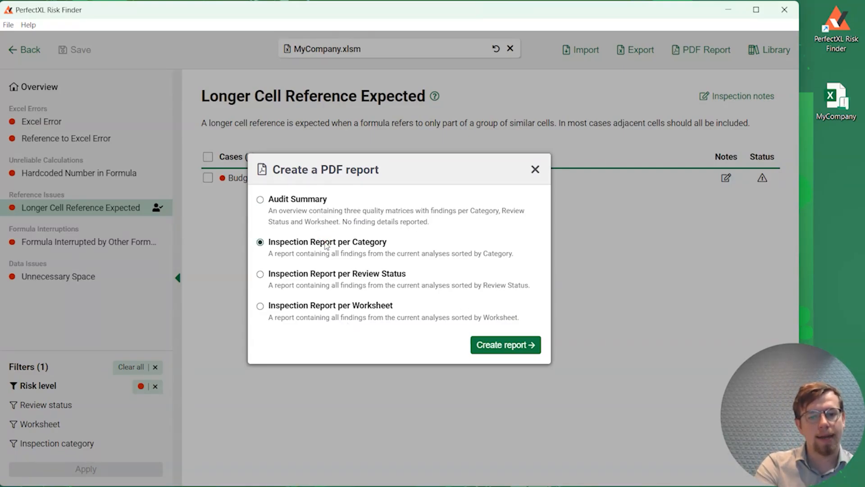
click(505, 344)
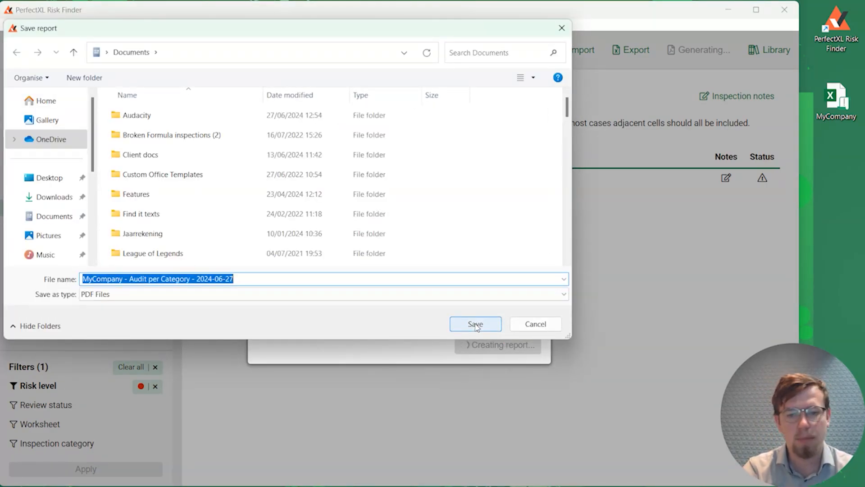
click(475, 324)
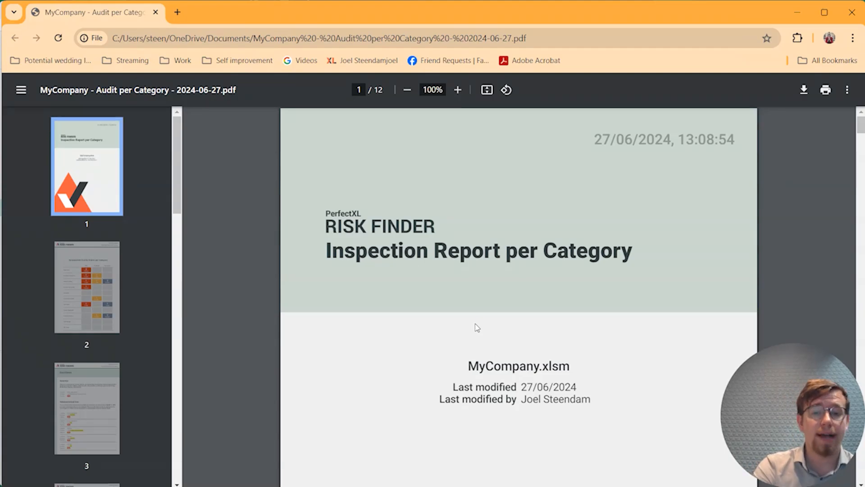
Examine the PDF report from the quality matrix through the Excel Errors section to the Budget!E18 case notes, and minimize it
scroll(477, 327, down, 10)
scroll(476, 327, down, 2)
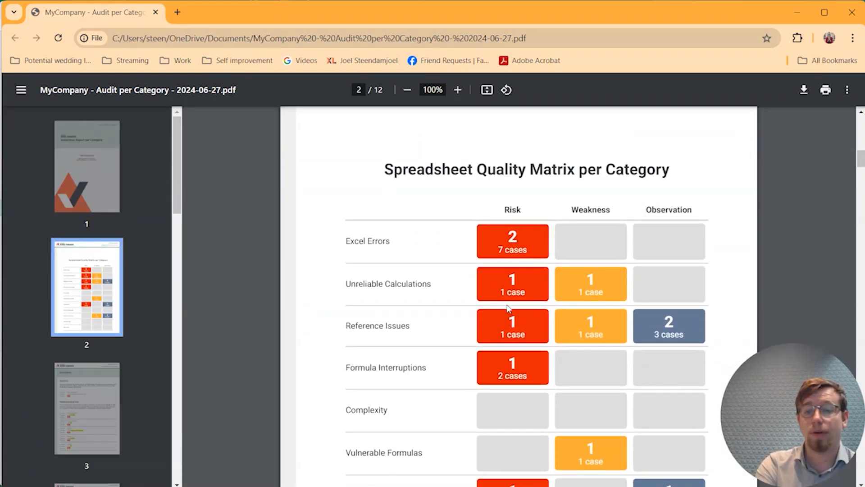
scroll(507, 308, down, 15)
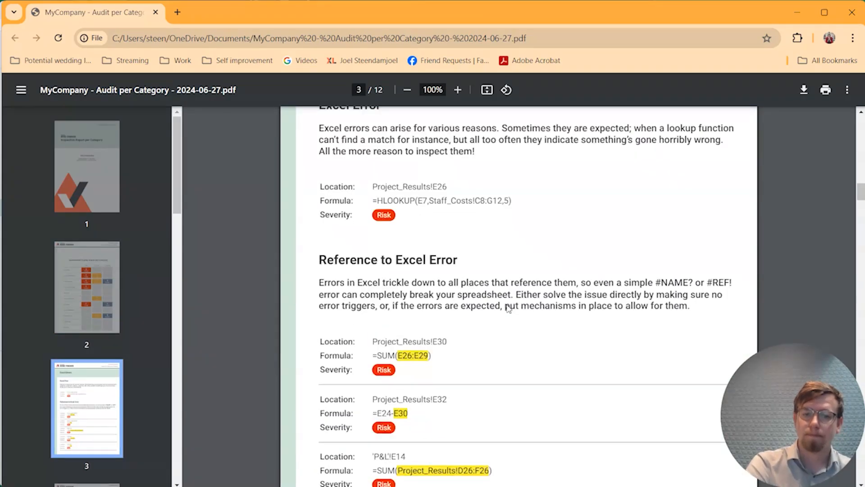
scroll(508, 308, up, 2)
scroll(508, 308, up, 1)
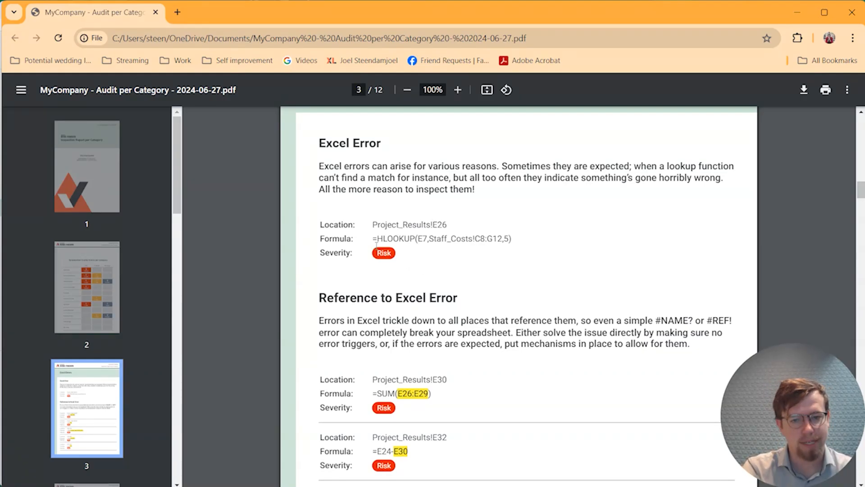
scroll(374, 247, down, 8)
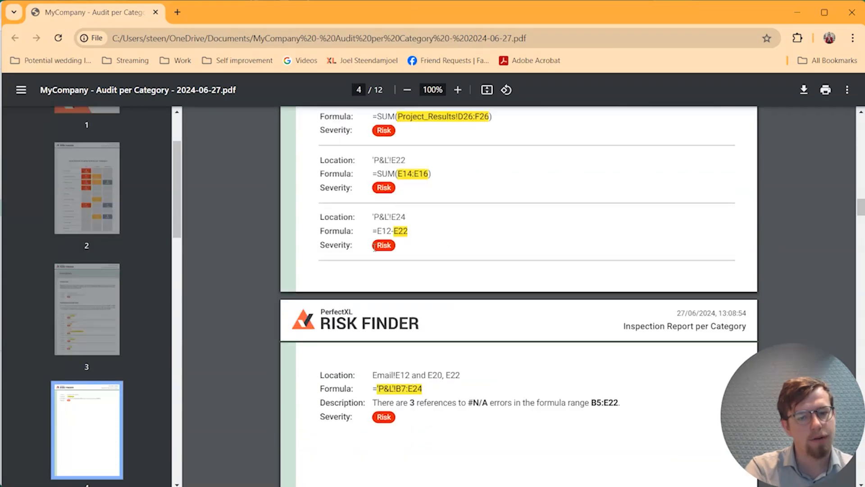
scroll(374, 247, up, 4)
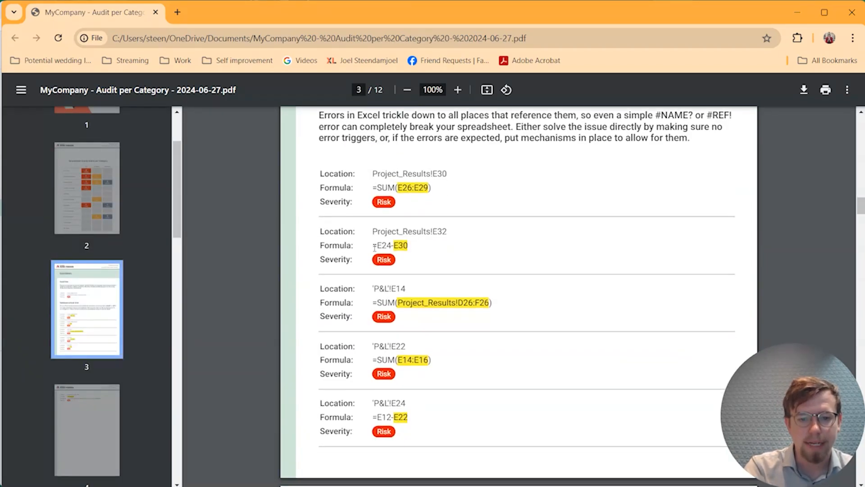
scroll(374, 247, down, 5)
scroll(374, 247, down, 12)
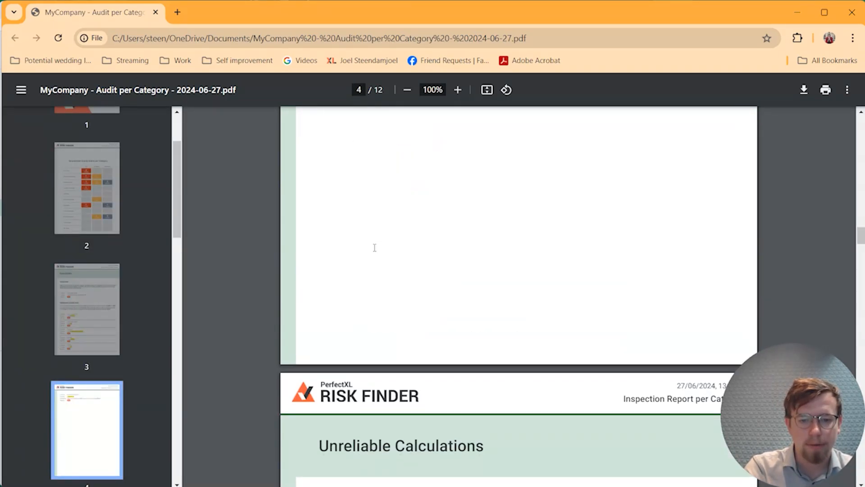
scroll(373, 247, down, 12)
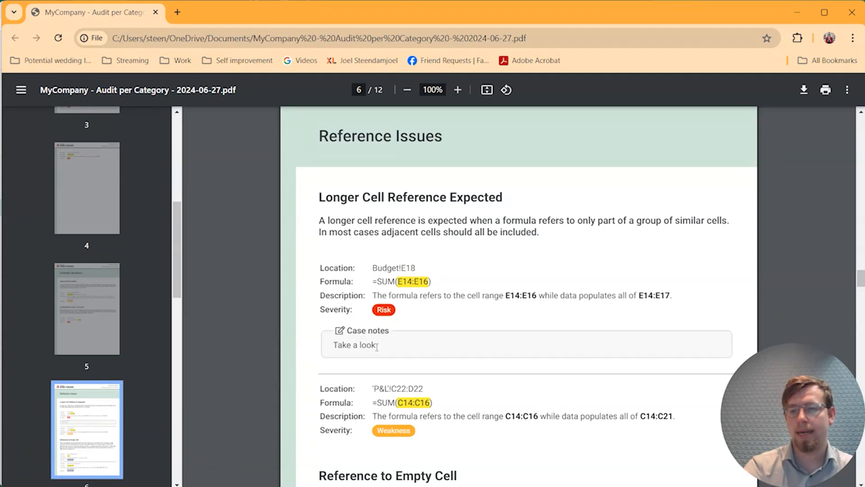
click(796, 17)
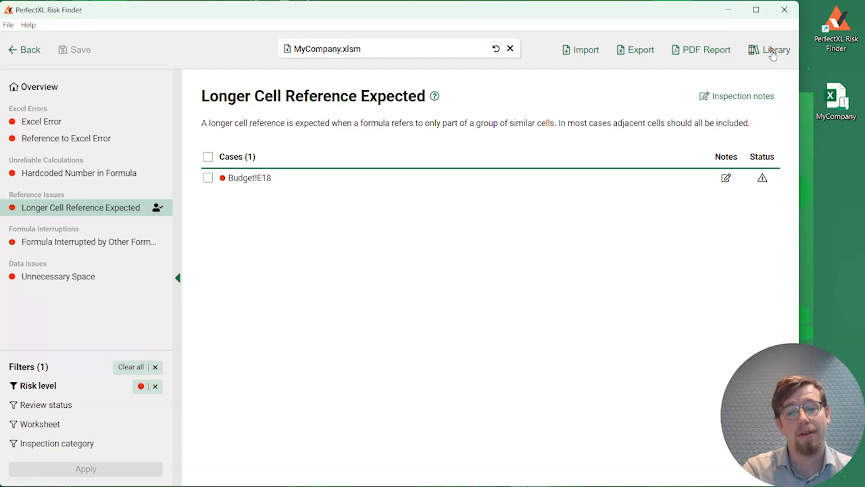
Read the Library's Longer Cell Reference Expected explanation down to its related principles, and display the list of spreadsheet principles
click(772, 53)
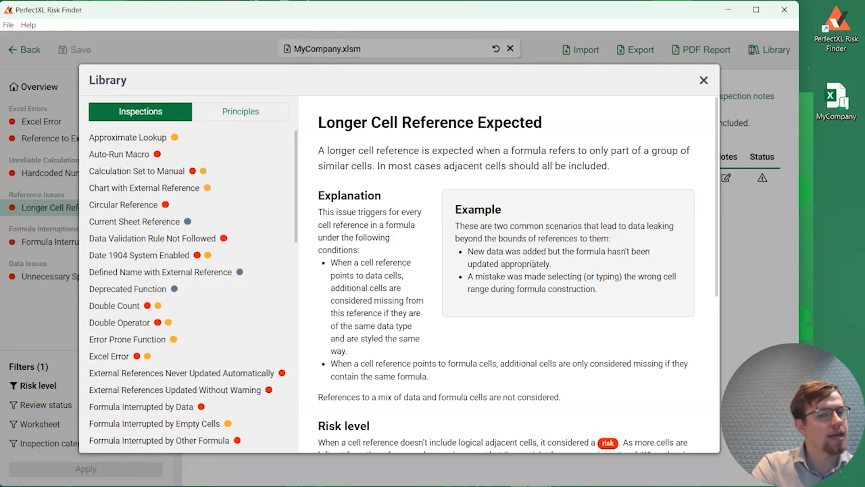
scroll(533, 264, down, 4)
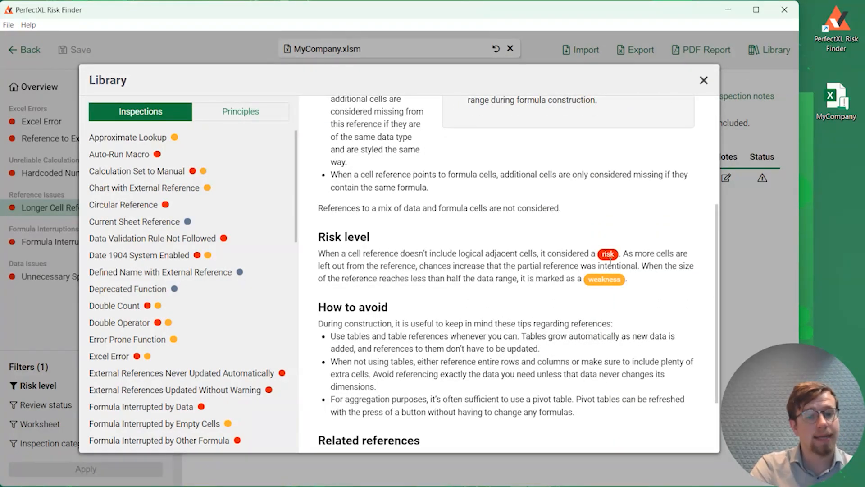
scroll(610, 260, down, 2)
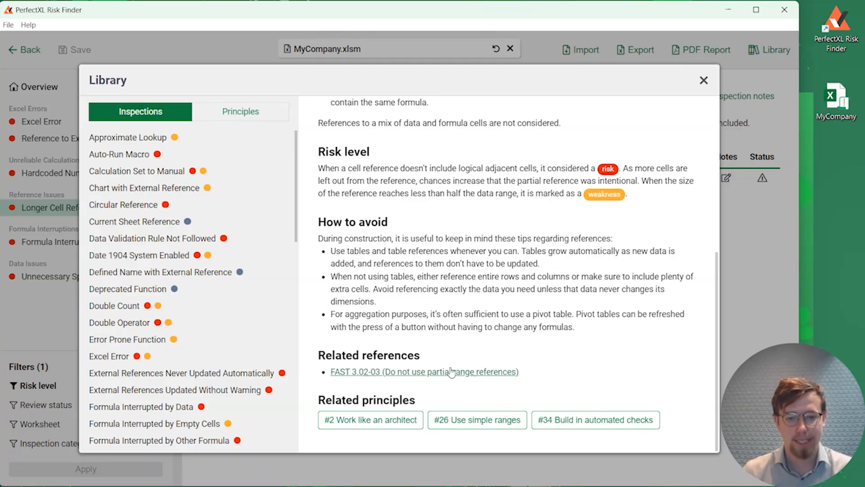
click(229, 113)
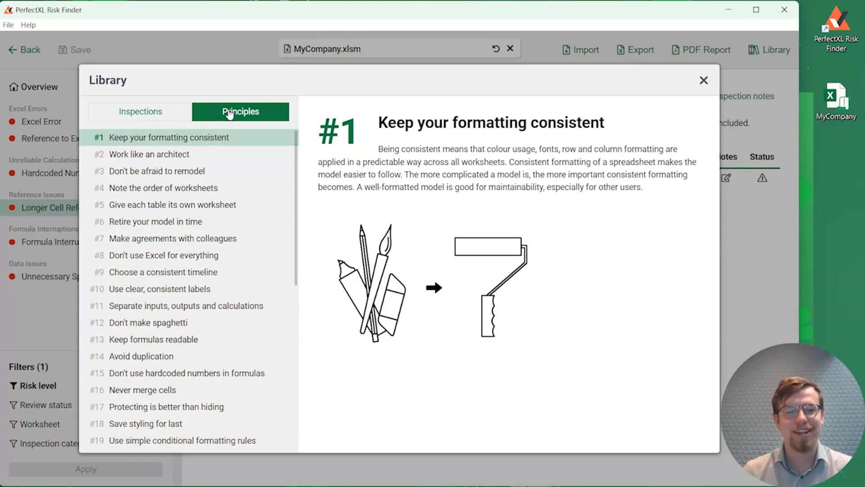